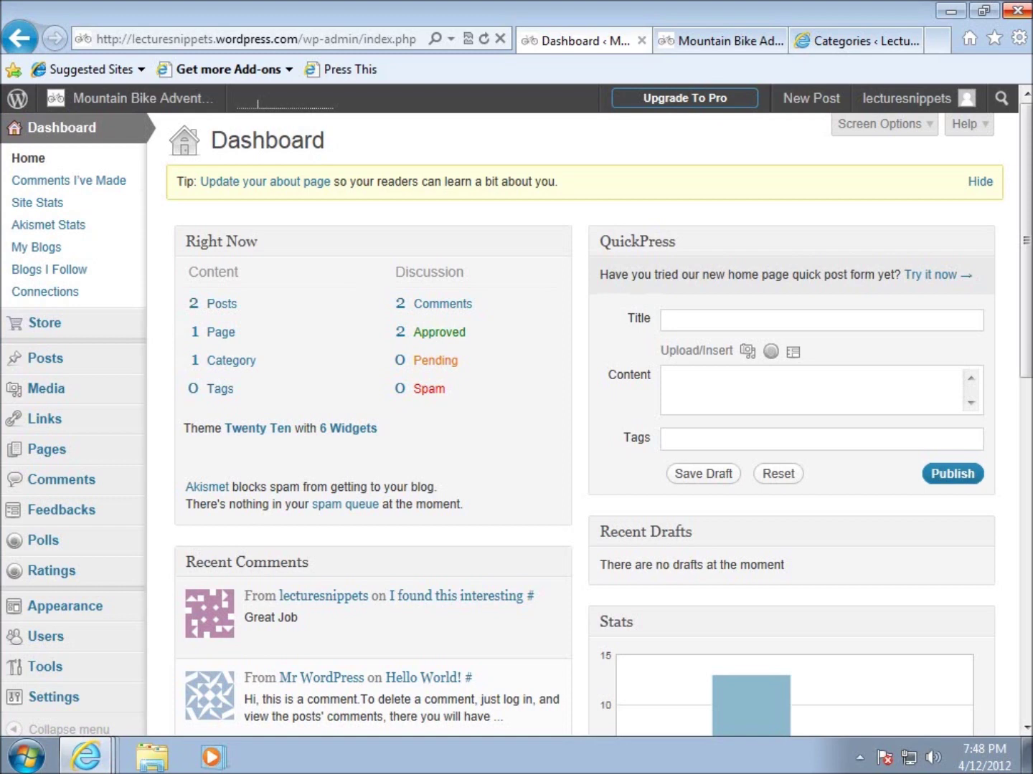
Step: Show the Posts flyout submenu in the Dashboard's left admin menu
mouse_move(33, 361)
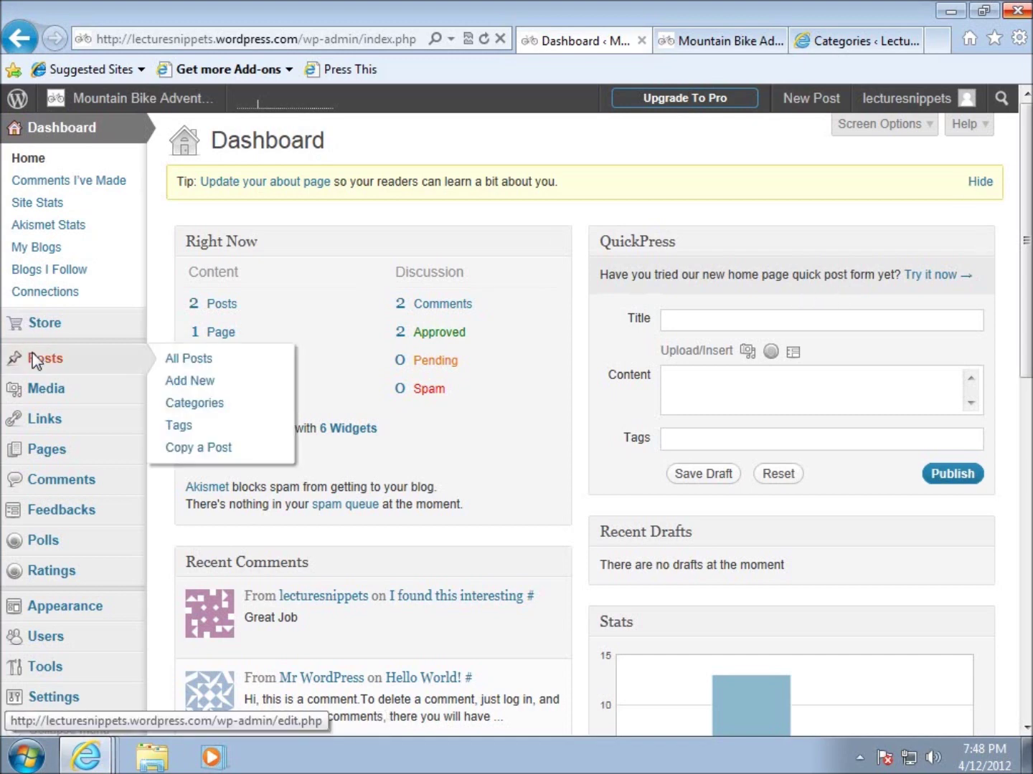
Step: Open the Categories page and reveal the action links on the Uncategorized row
left_click(201, 403)
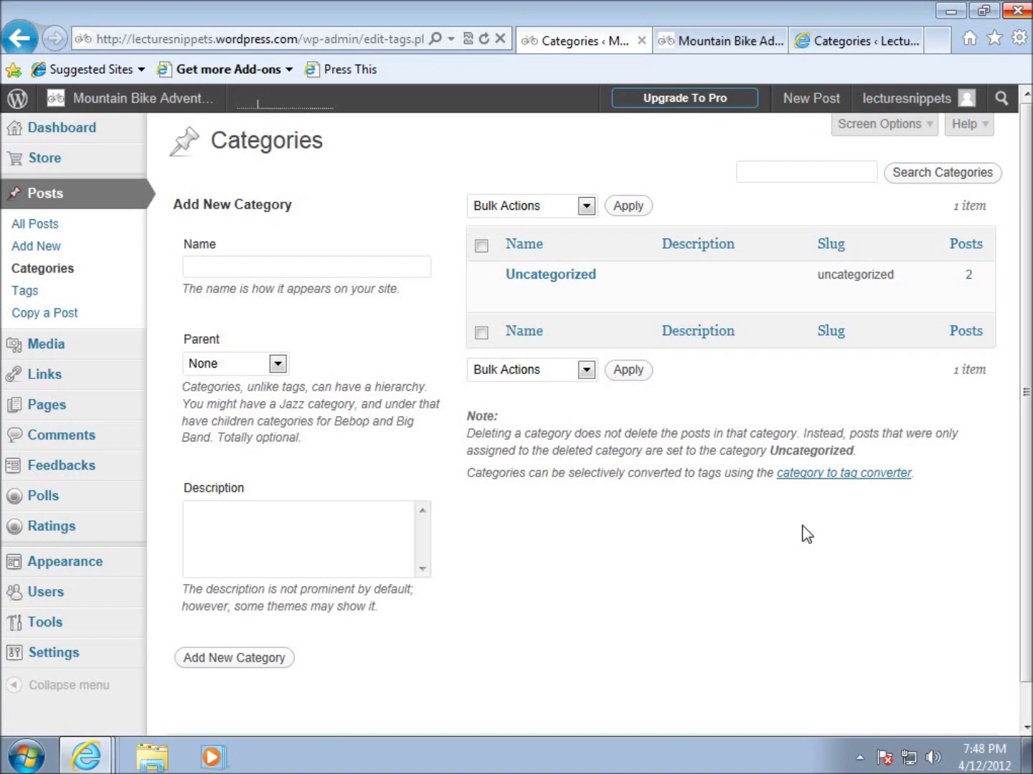
mouse_move(563, 293)
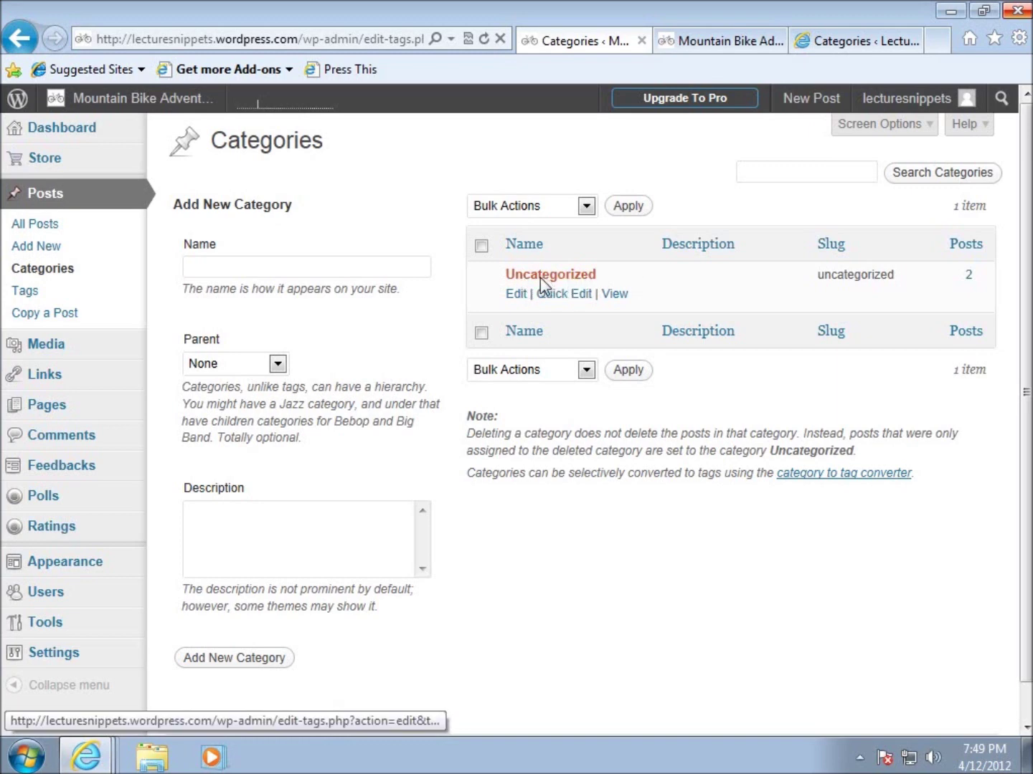
Step: Edit the Uncategorized category, replace its name with 'Tips and Tricks', and save
left_click(518, 295)
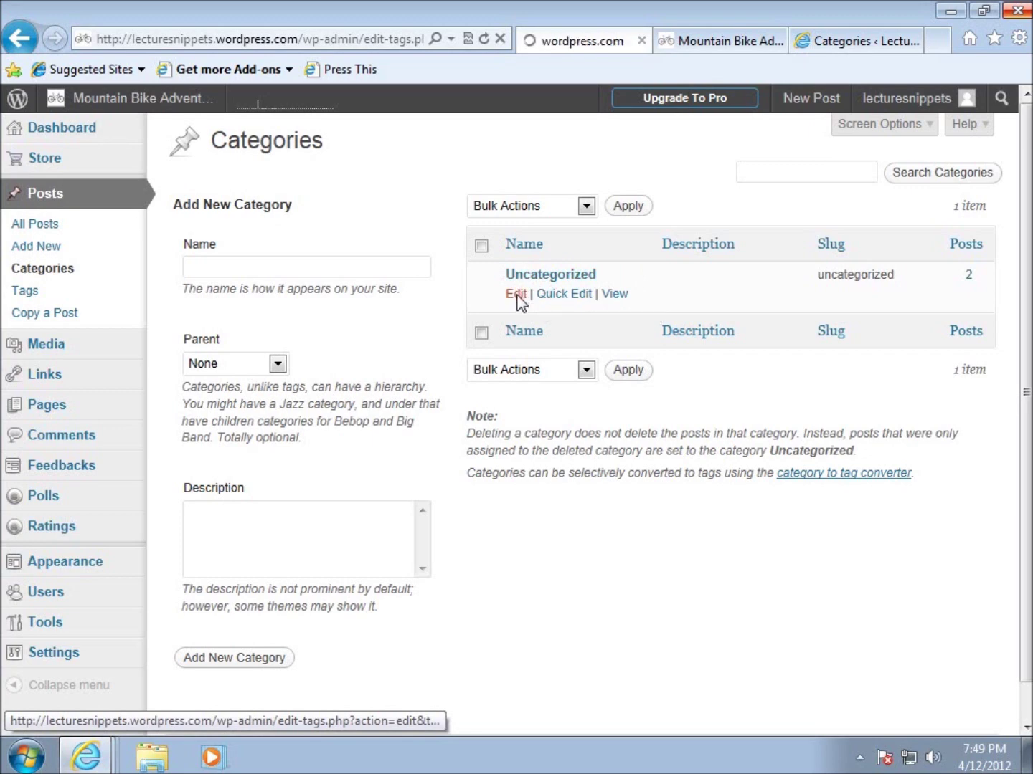
left_click_drag(511, 190, 341, 185)
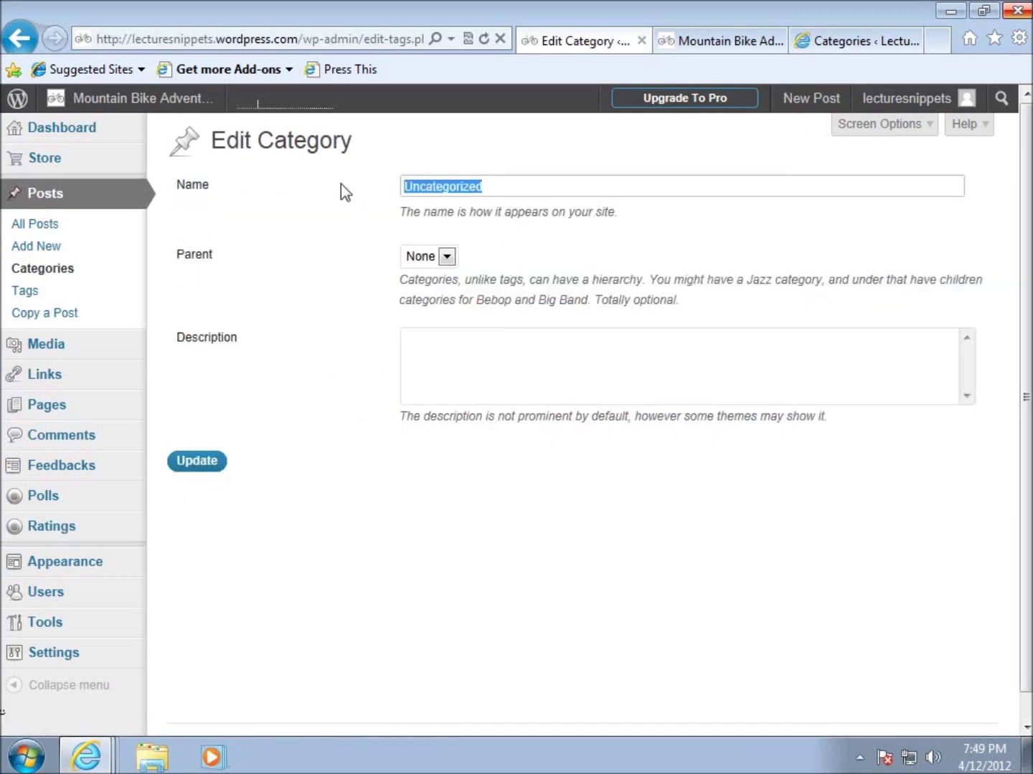
type("Tips")
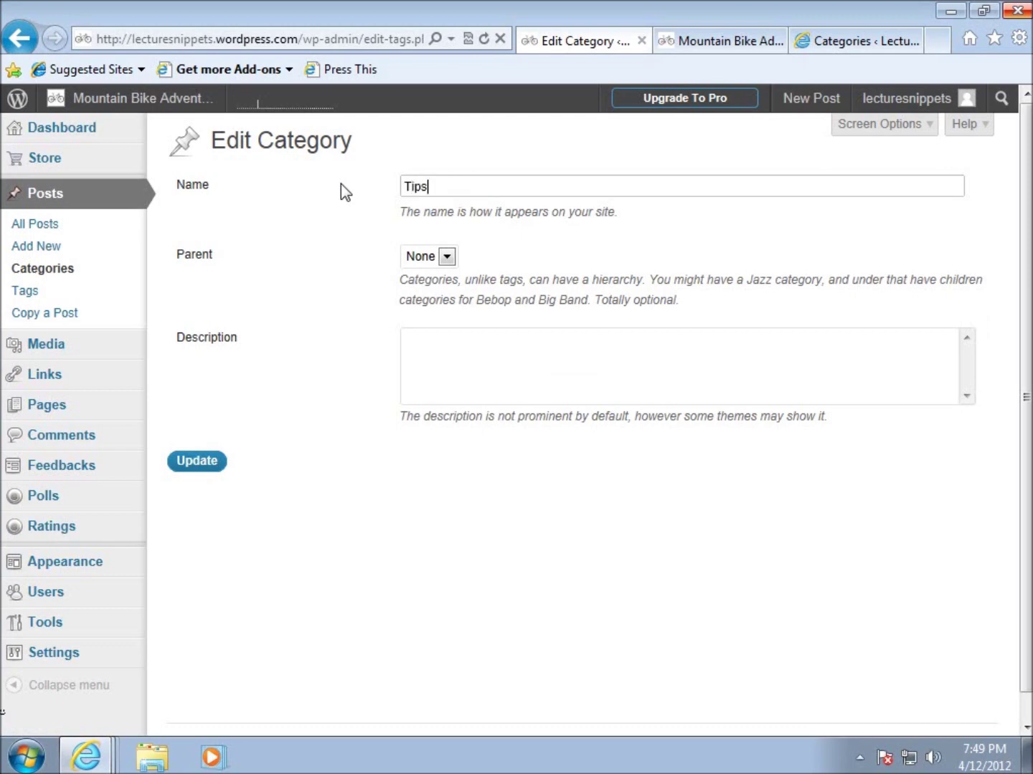
type(" and Tricks")
left_click(437, 338)
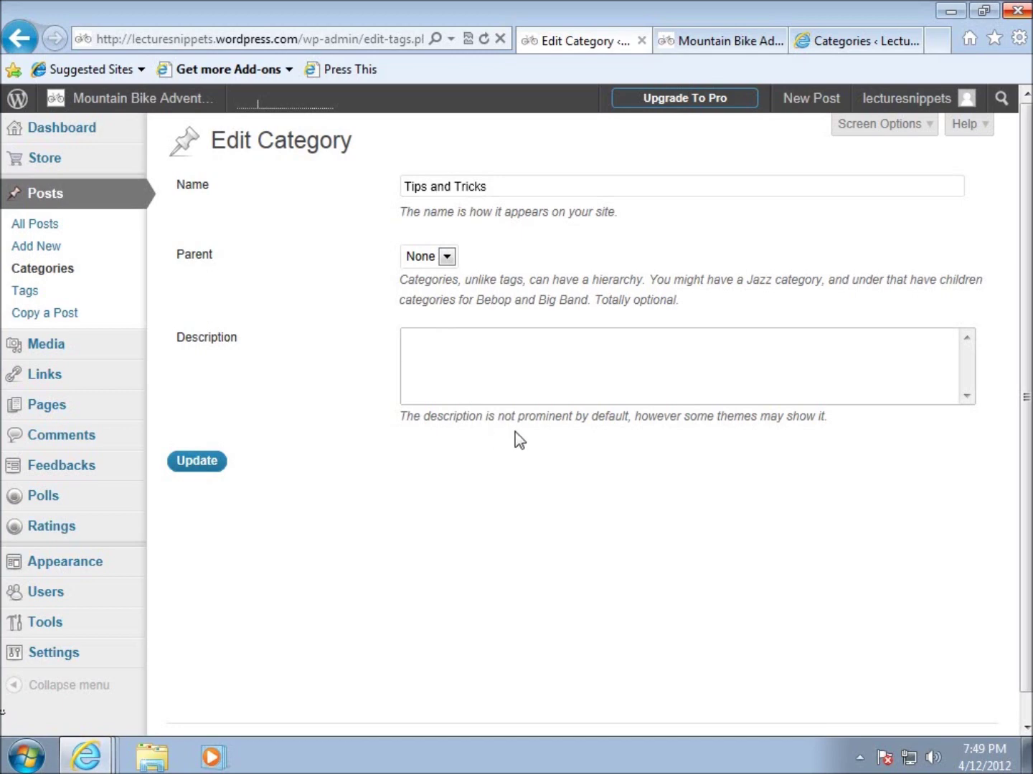
left_click_drag(827, 417, 533, 353)
left_click(193, 462)
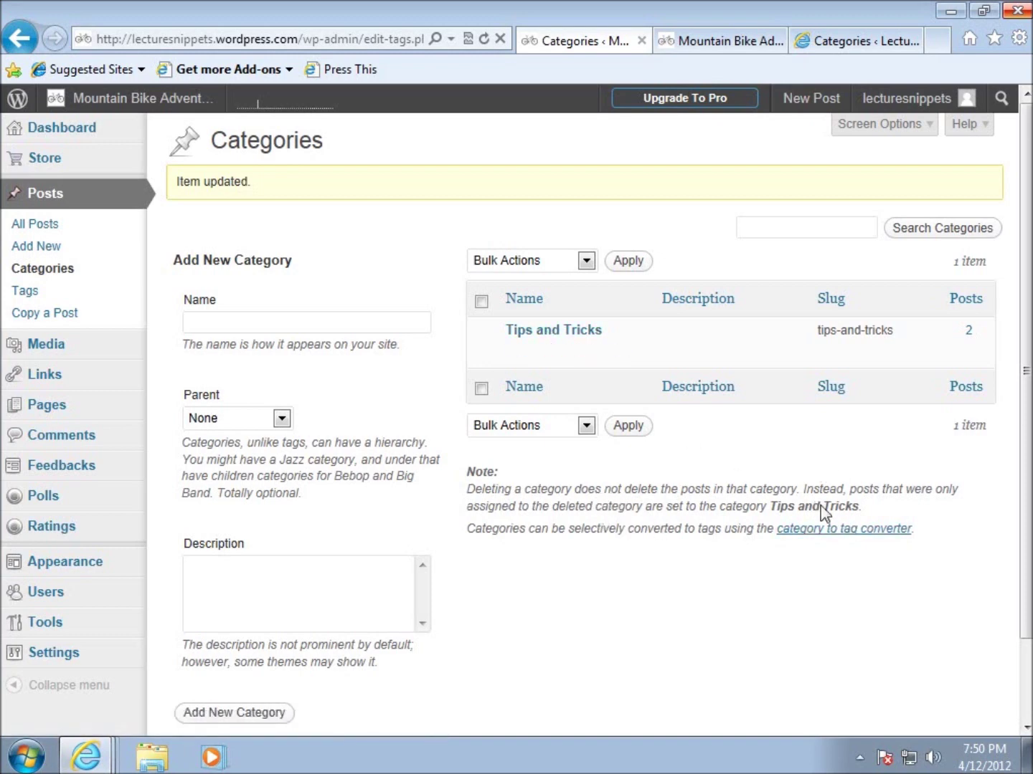
Step: Back on the list showing Tips and Tricks, focus the new category Name field
left_click_drag(864, 507, 783, 515)
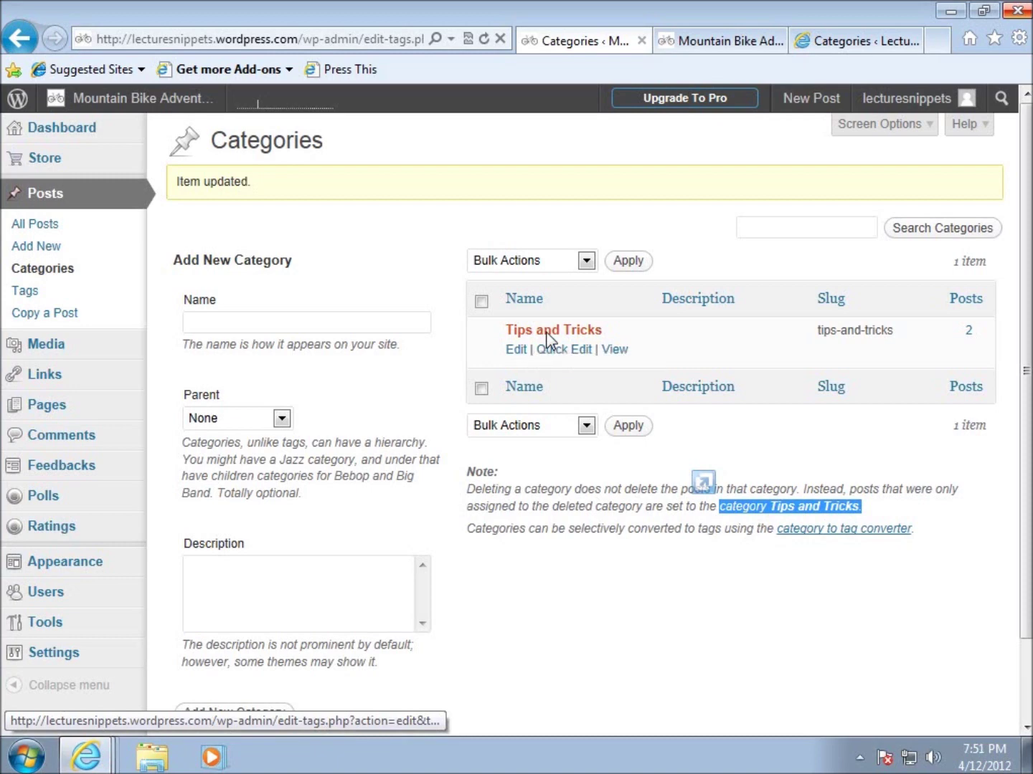
left_click(261, 327)
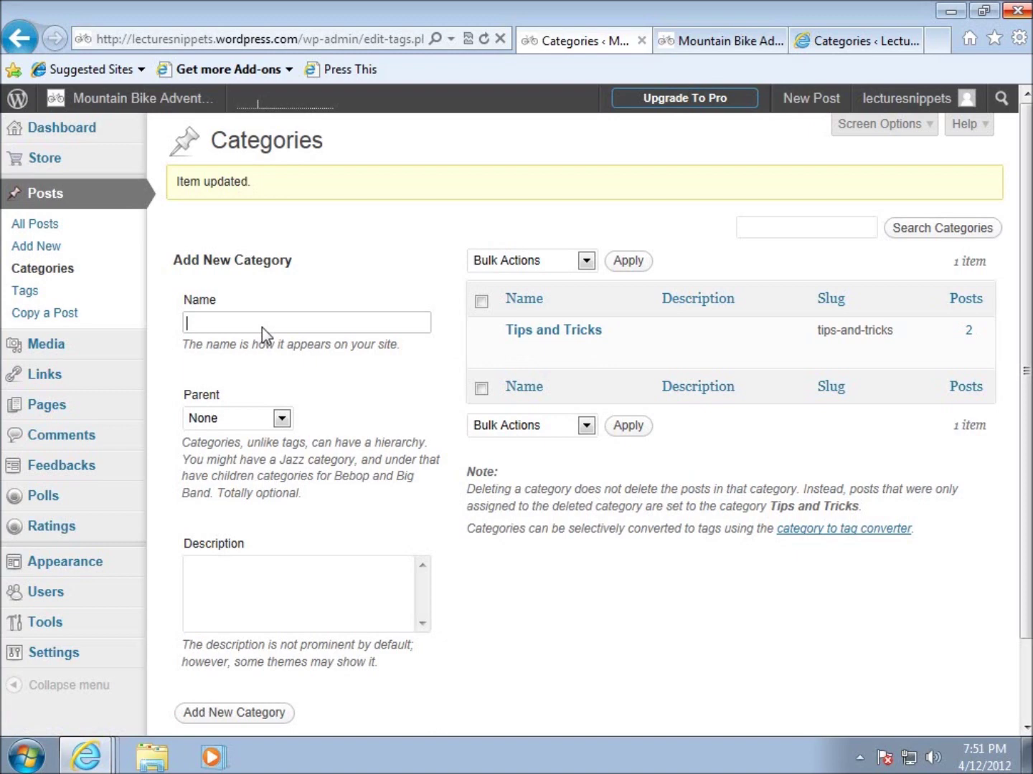
Step: Add three new top-level categories: Bikes, Trails and USA
type("Bikes")
left_click(236, 714)
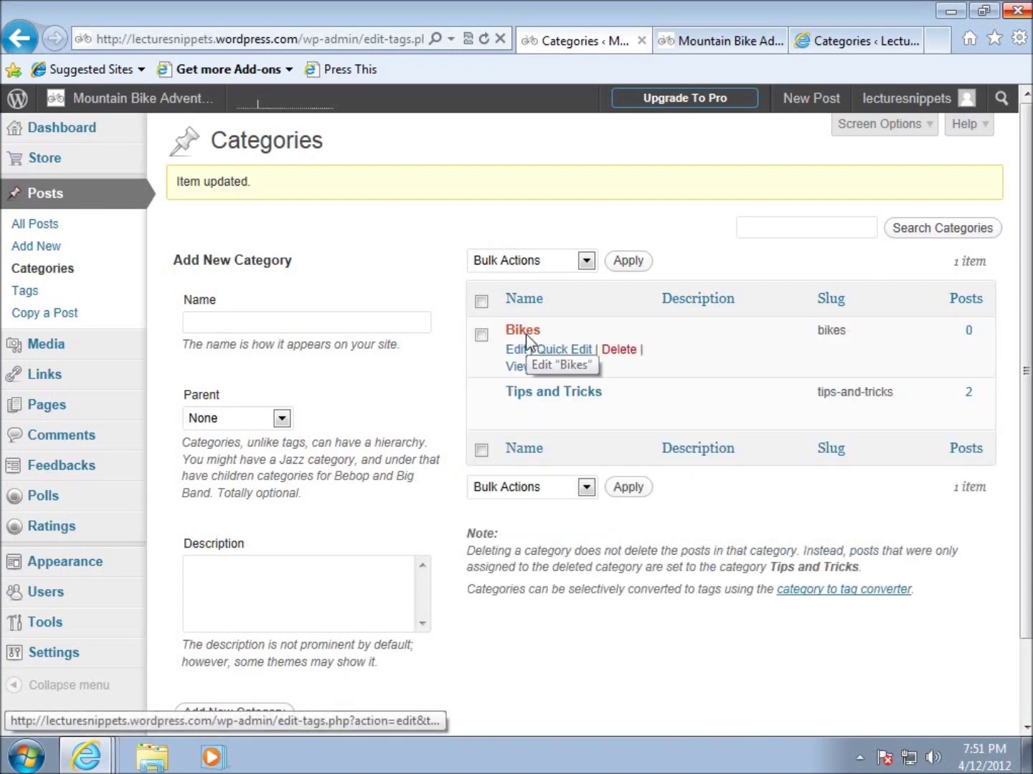
left_click(241, 319)
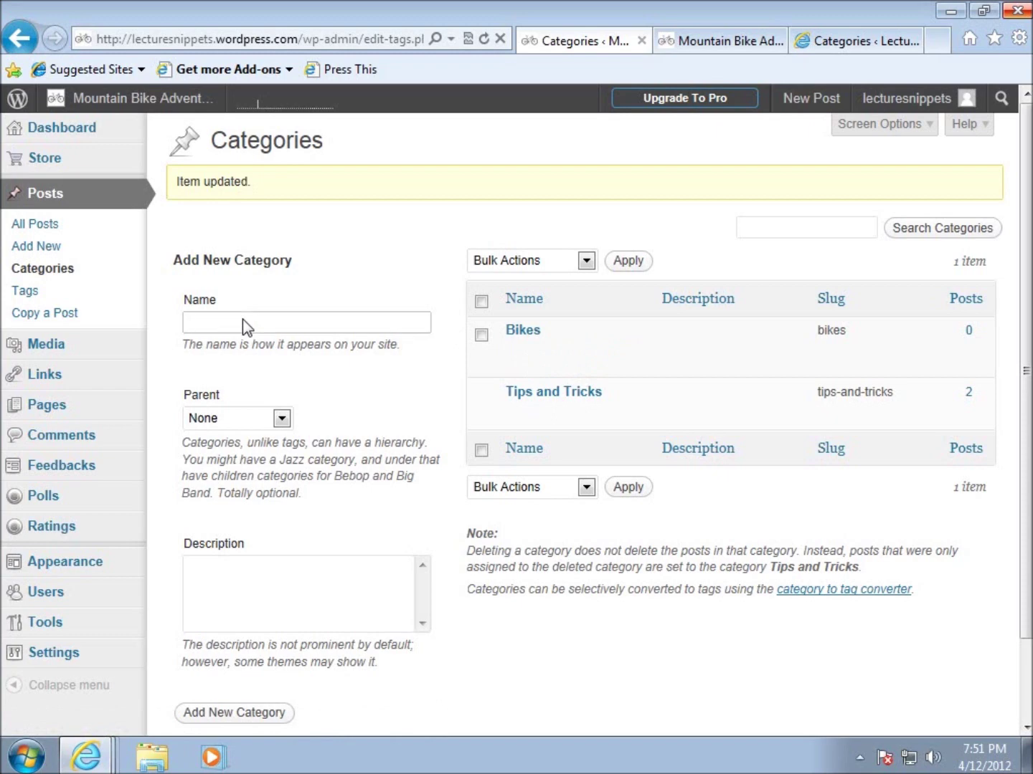
type("Trails")
left_click(227, 714)
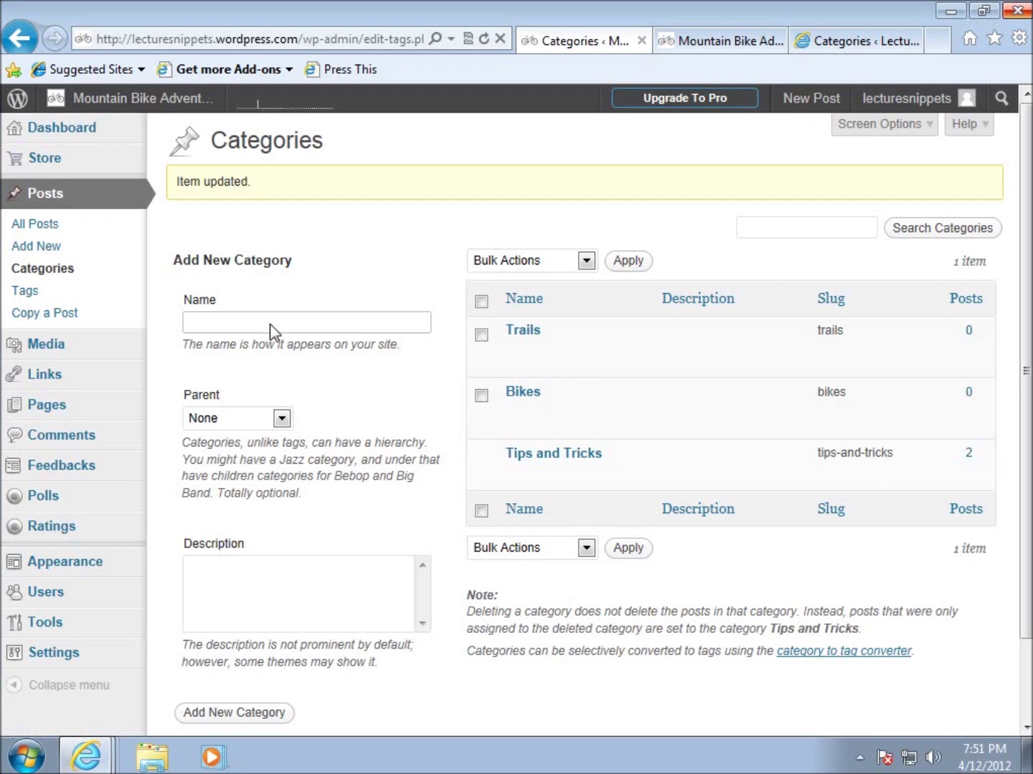
type("USA")
left_click(222, 714)
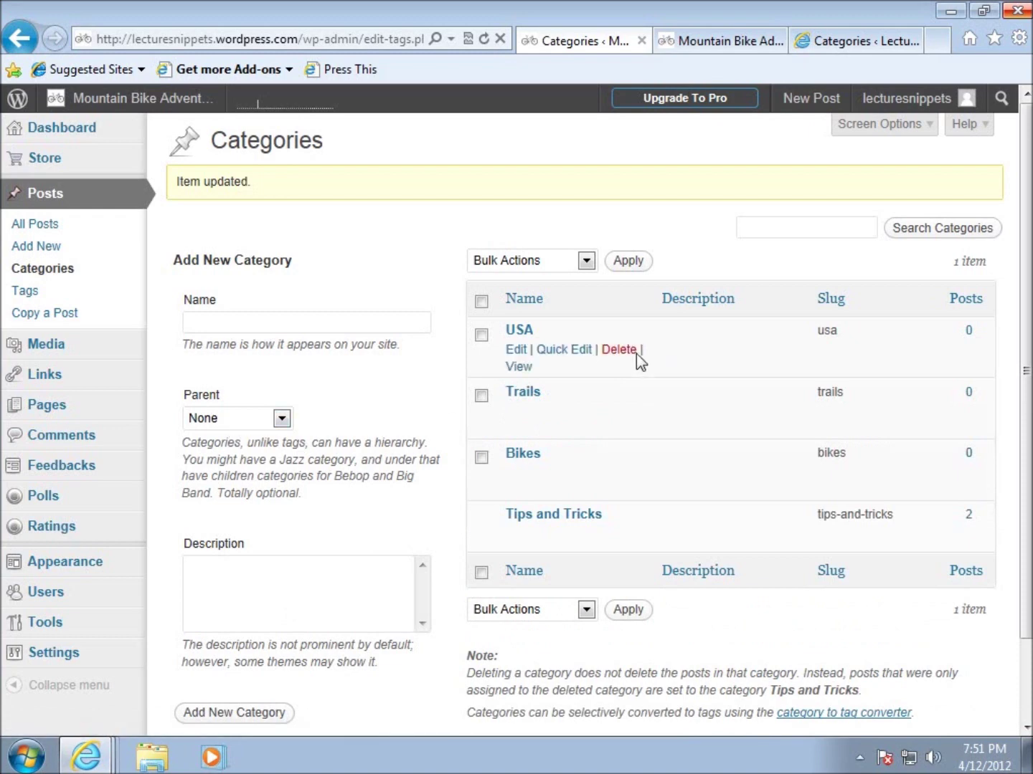
Step: Edit the USA category to set Trails as its parent and save it
left_click(519, 350)
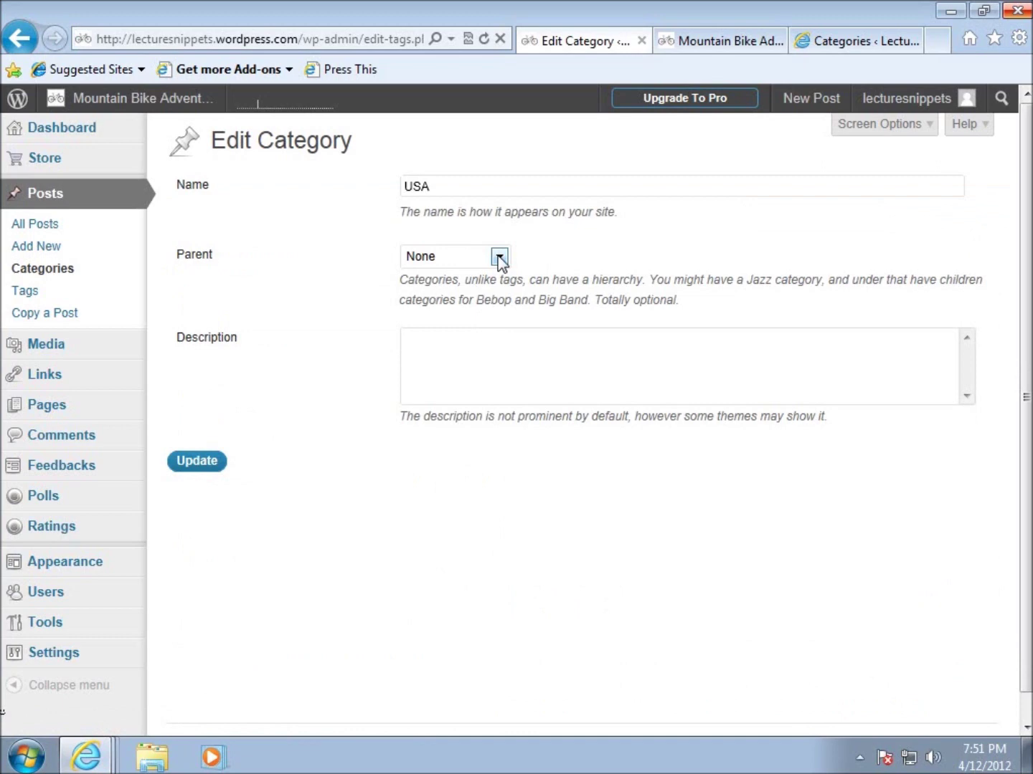
left_click(498, 256)
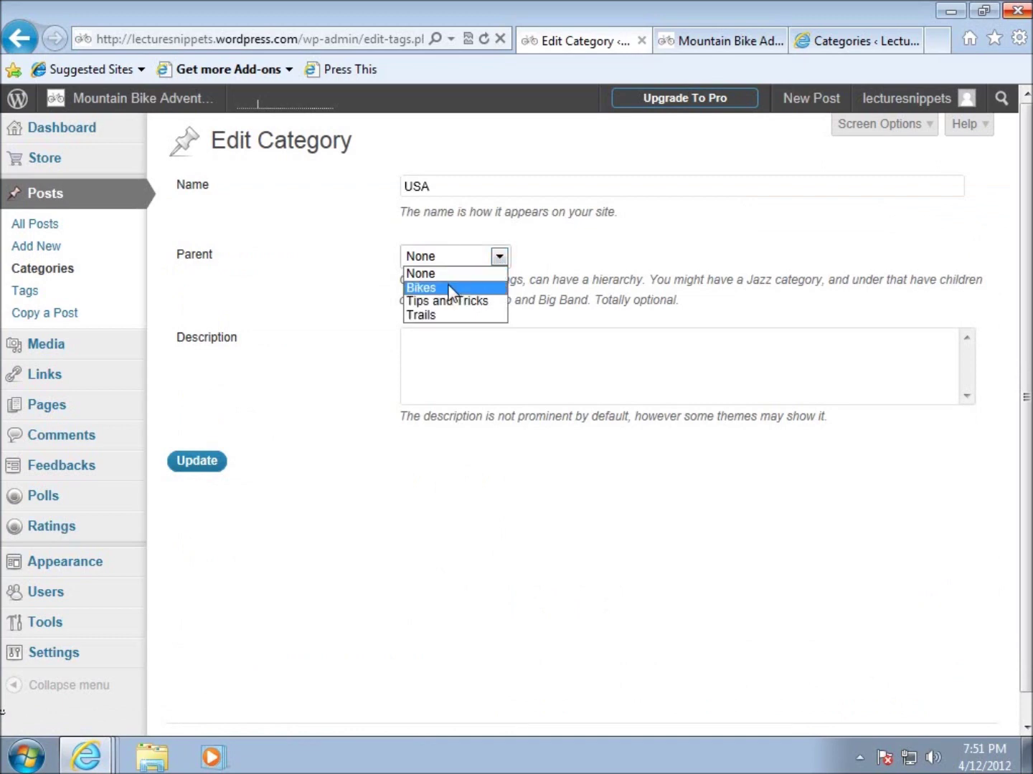
left_click(429, 314)
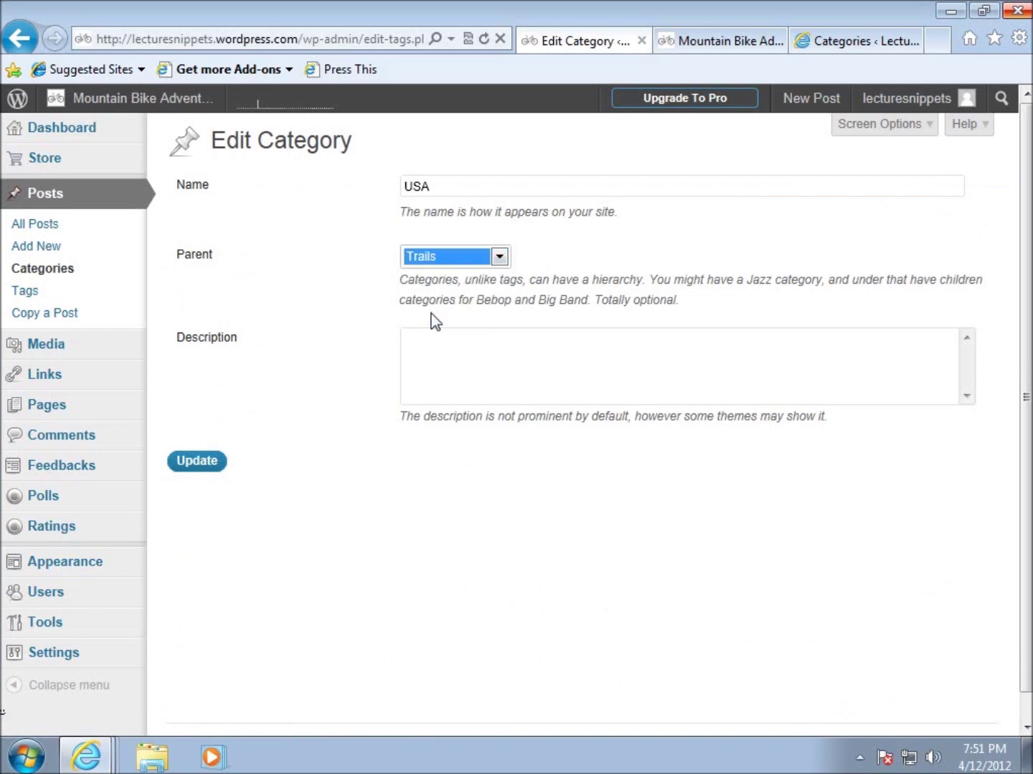
left_click(187, 465)
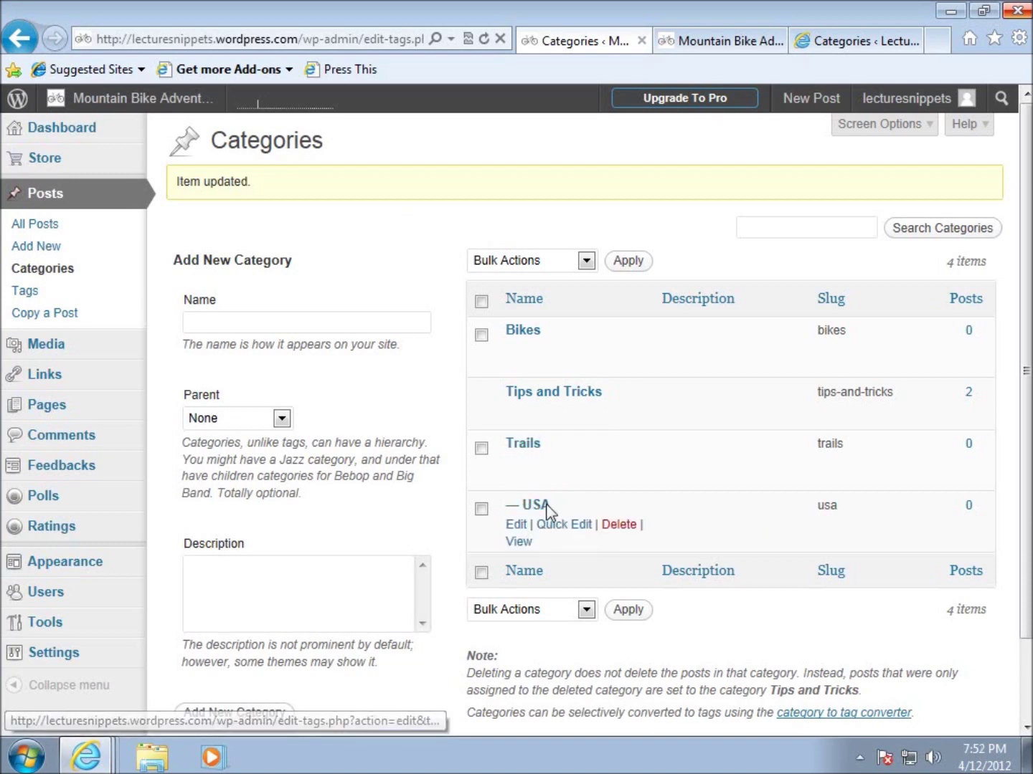
Step: Name a new category Canada and choose Trails as its parent
left_click(242, 328)
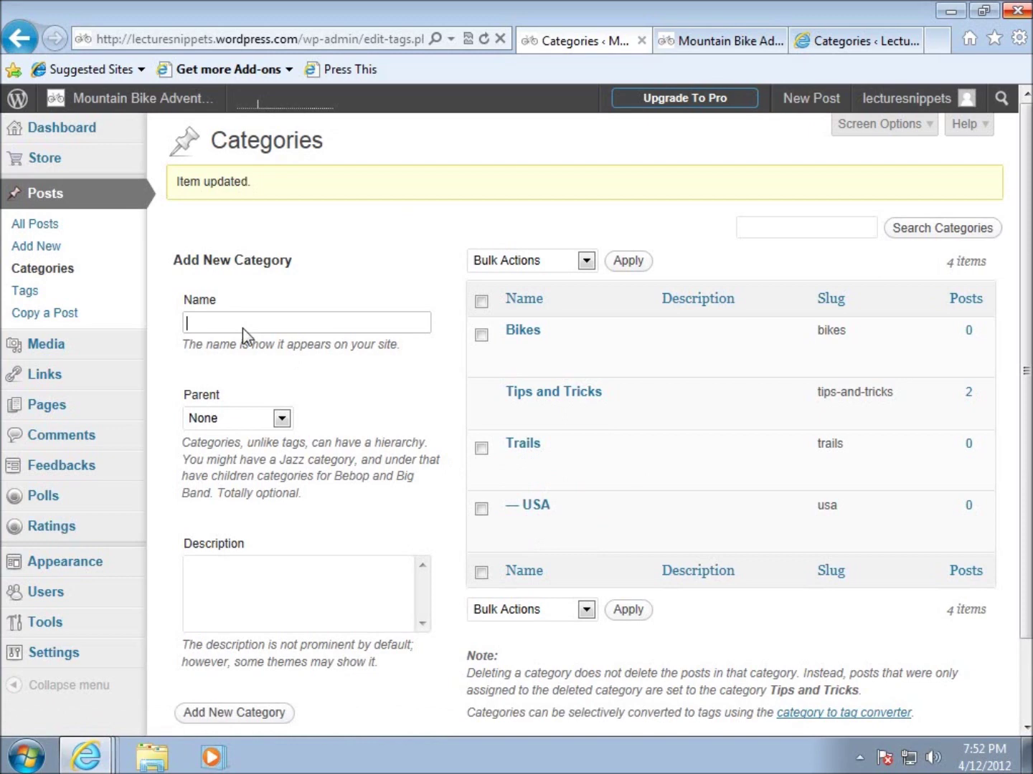
type("Canada")
left_click(280, 419)
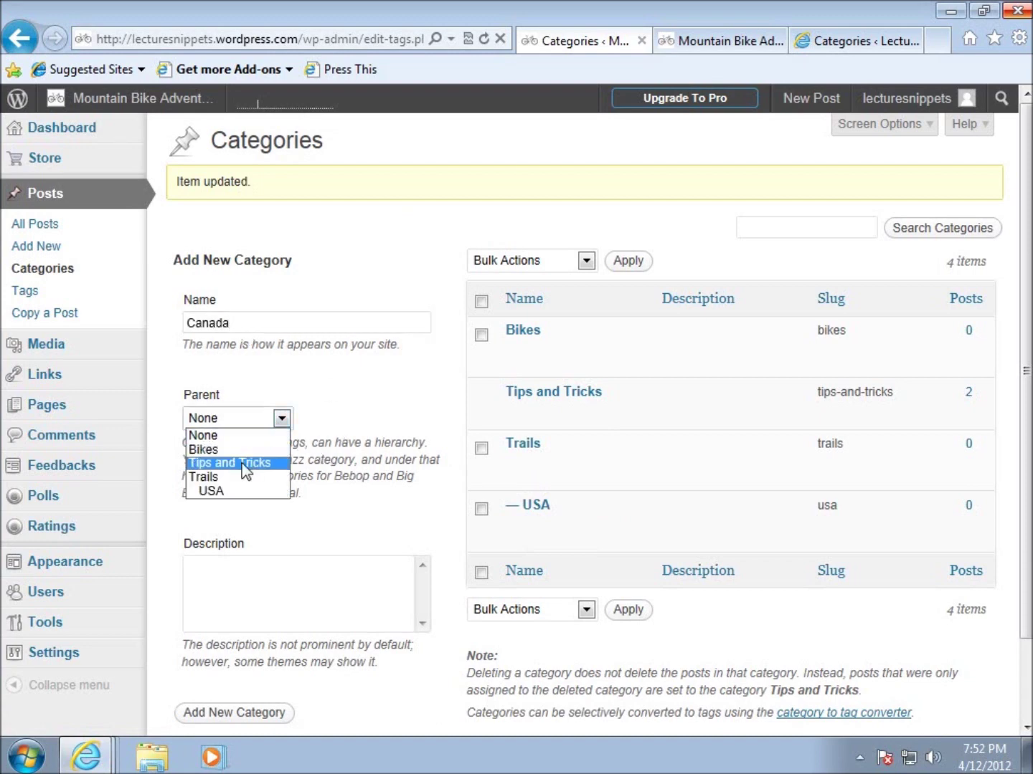
left_click(224, 477)
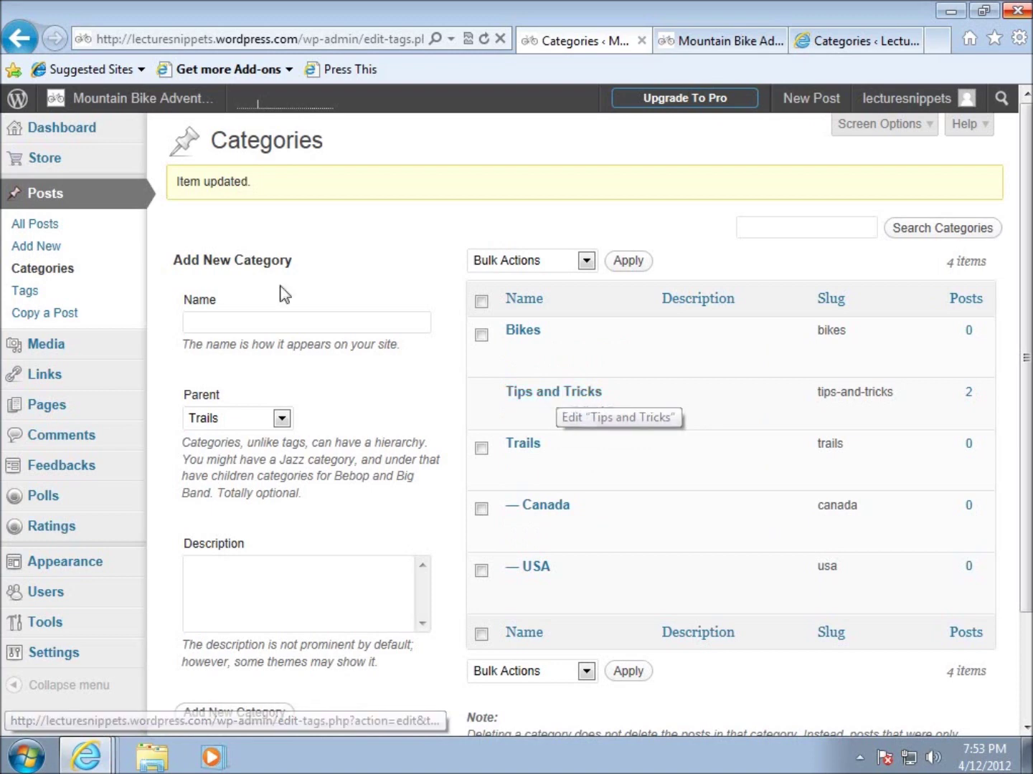
Step: From a new post's category panel, create a new 'Gear' category
left_click(37, 248)
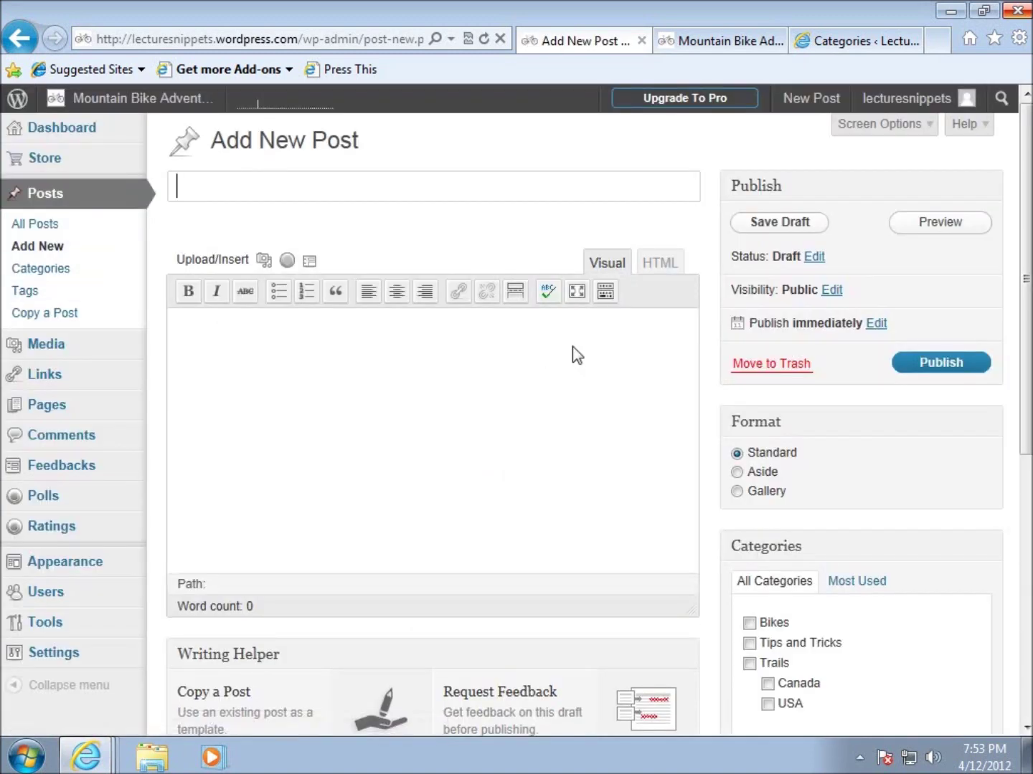
scroll(653, 389, "down", 2)
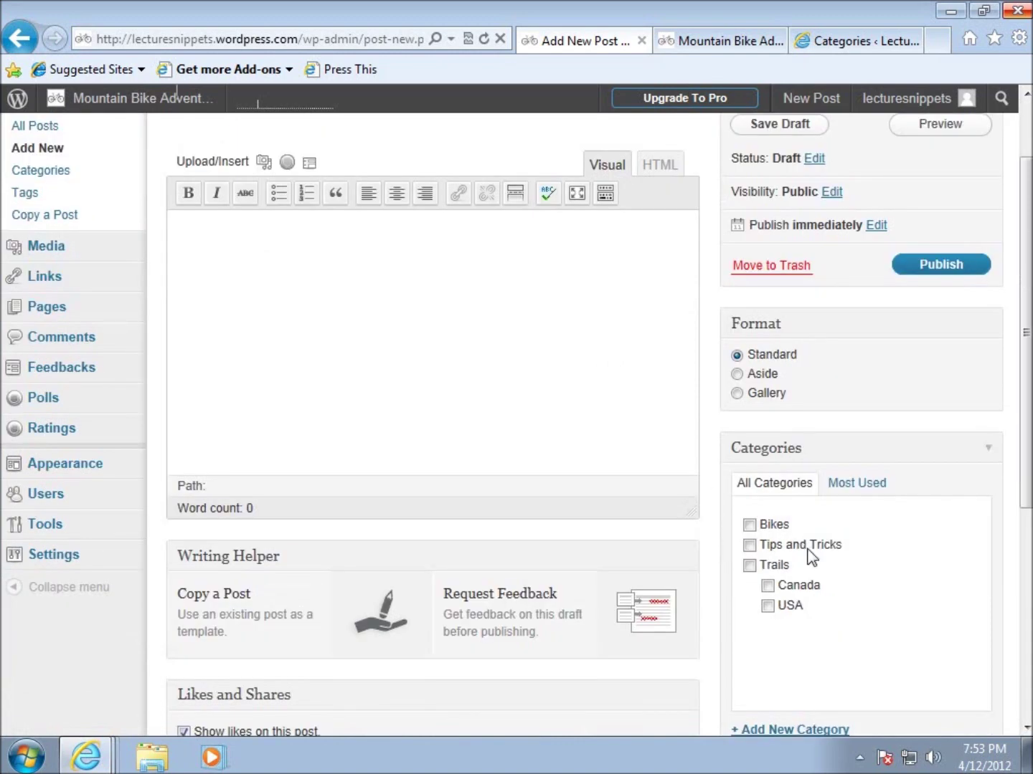
scroll(866, 505, "down", 2)
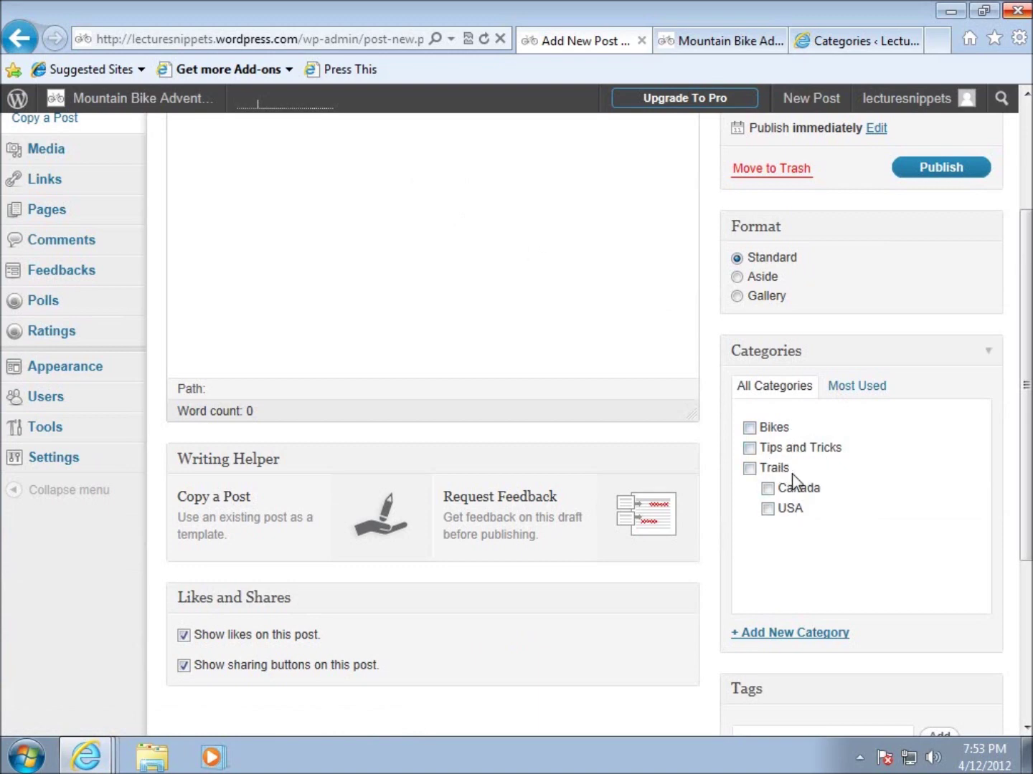
scroll(791, 474, "down", 1)
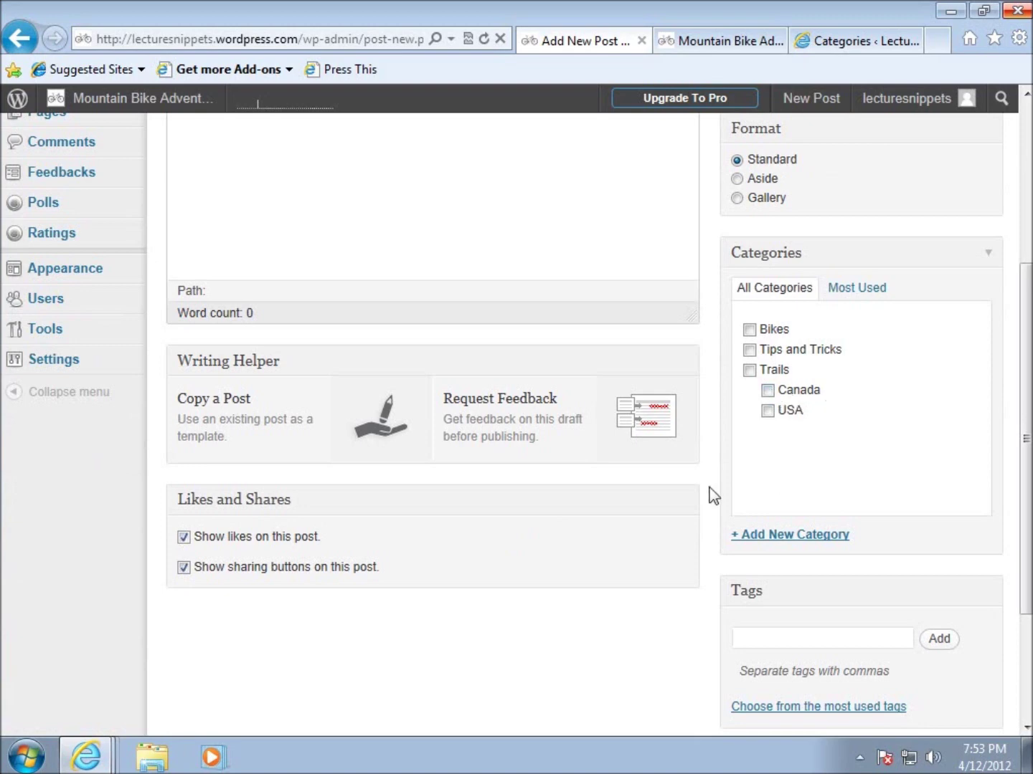
left_click(773, 542)
scroll(795, 545, "down", 1)
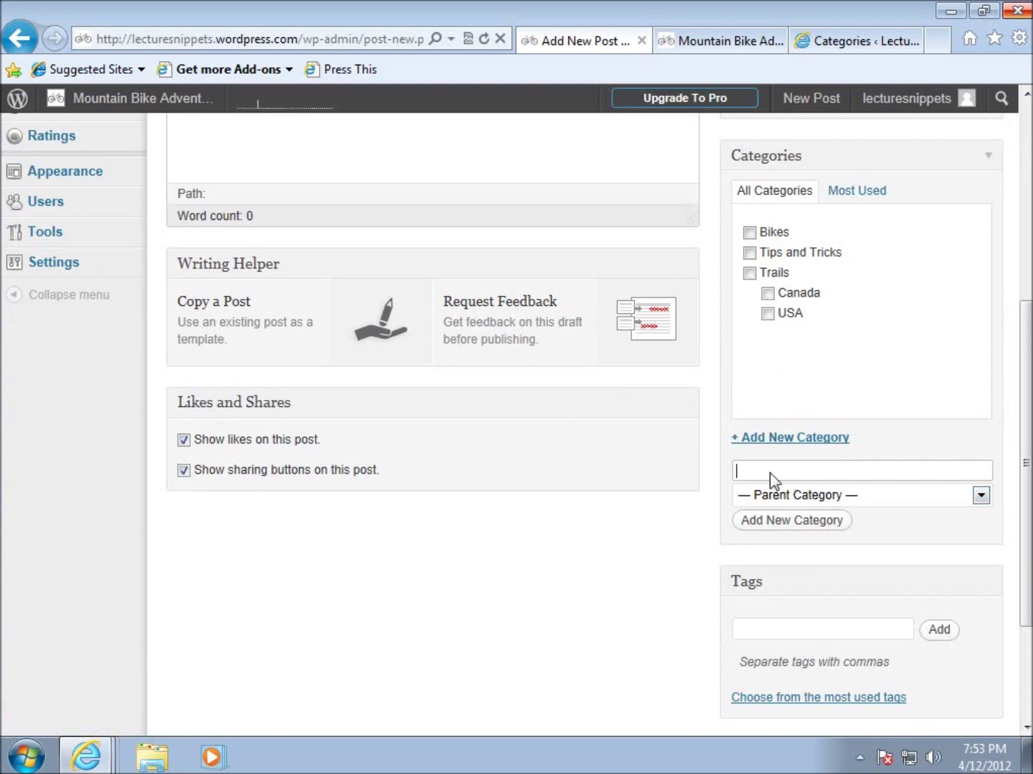
type("Gear")
left_click(784, 522)
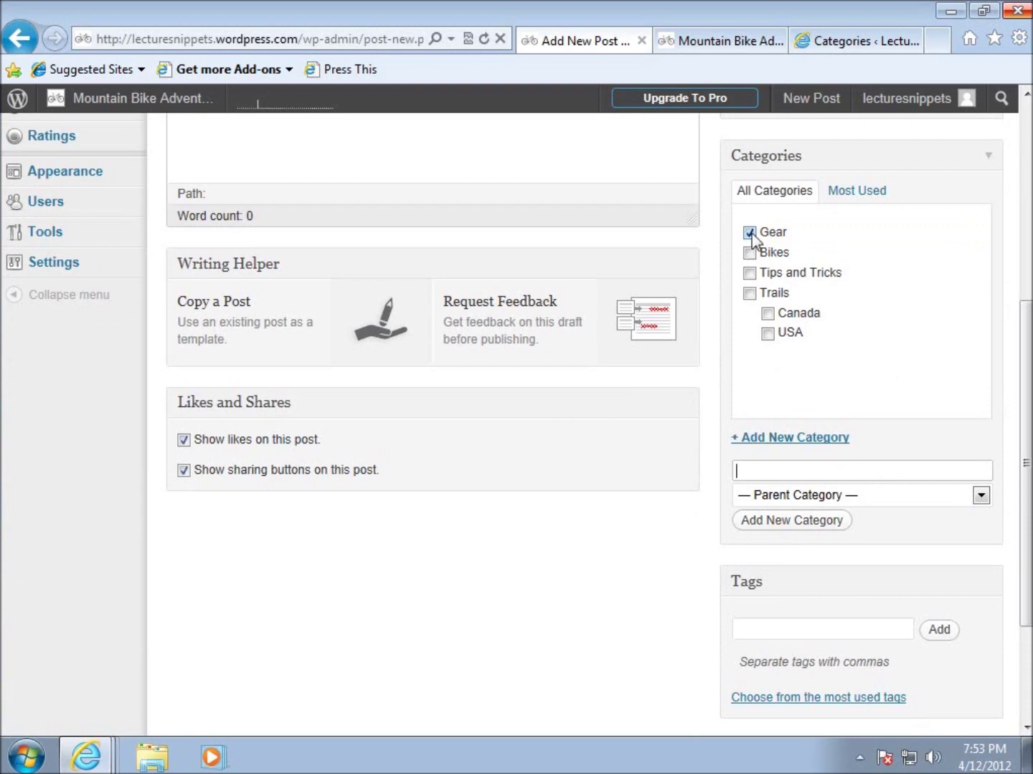
Step: Uncheck Gear so the post isn't assigned to it, then return to Categories
scroll(808, 361, "up", 3)
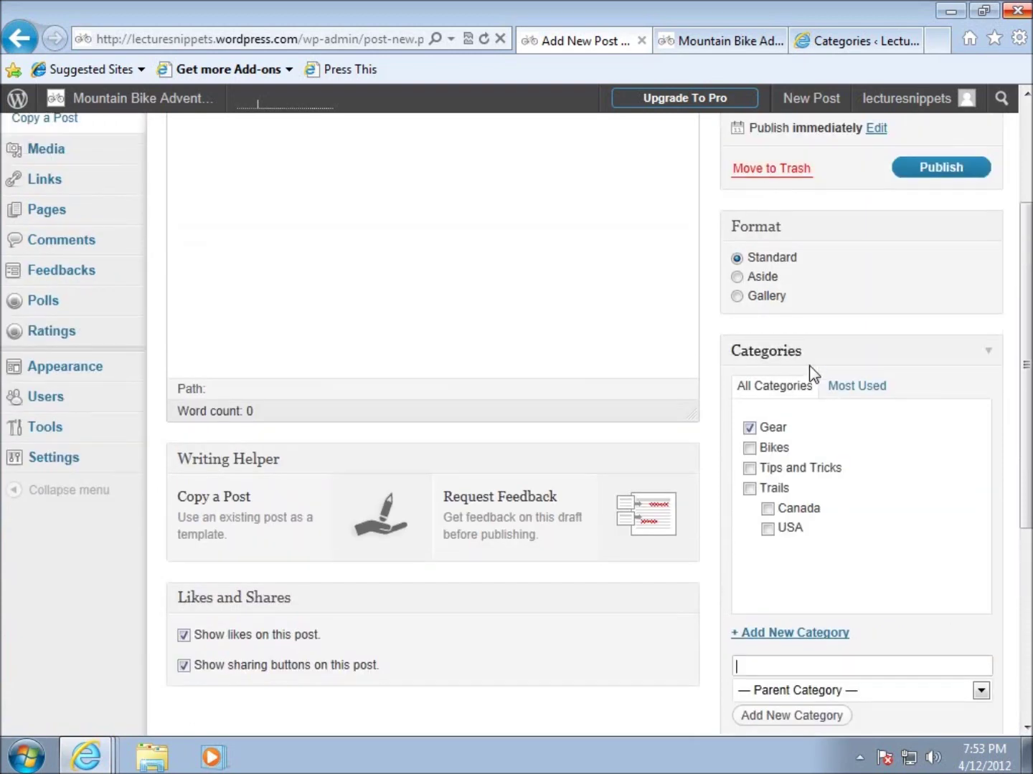
scroll(760, 484, "up", 3)
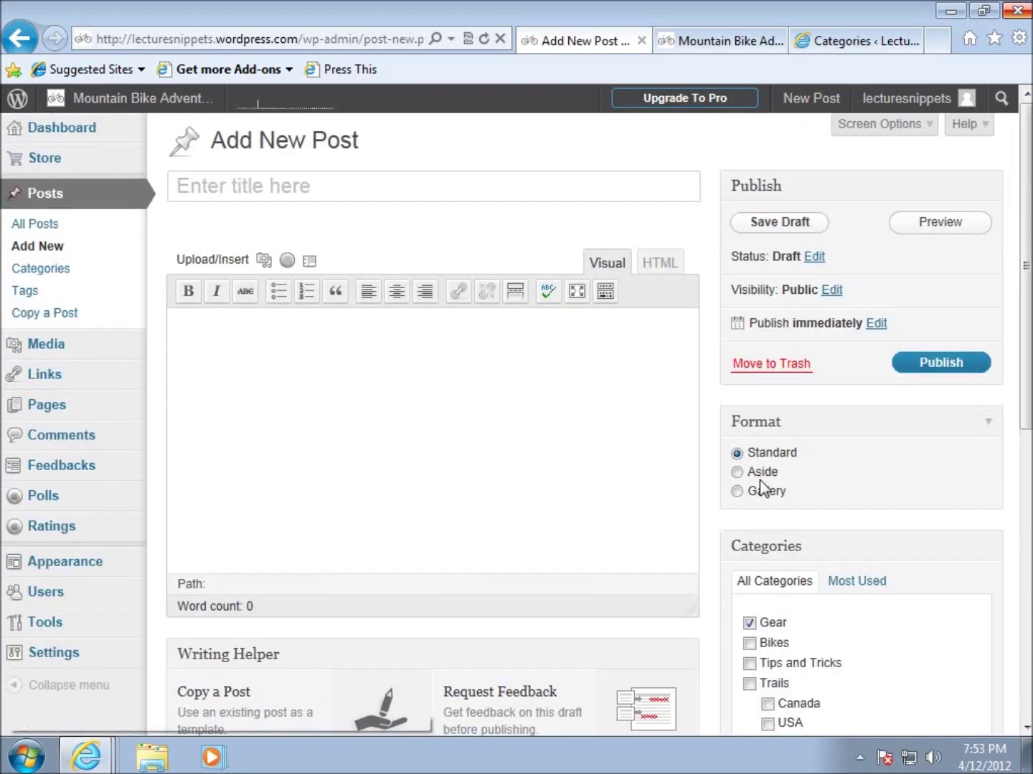
scroll(380, 437, "down", 2)
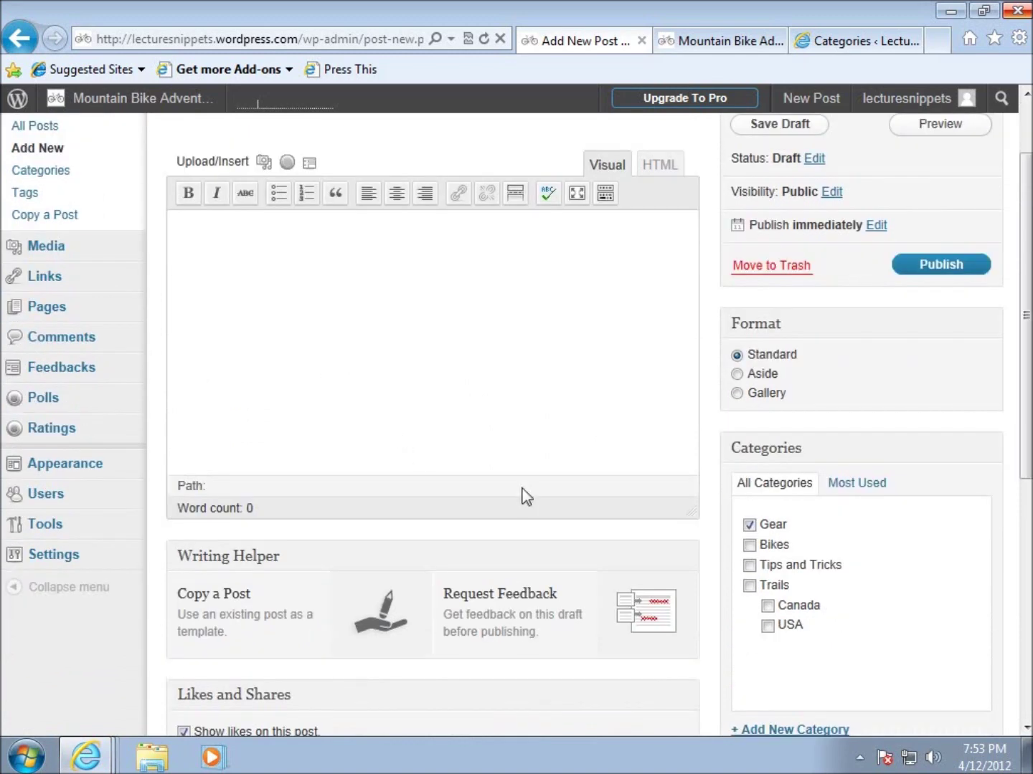
scroll(811, 655, "down", 2)
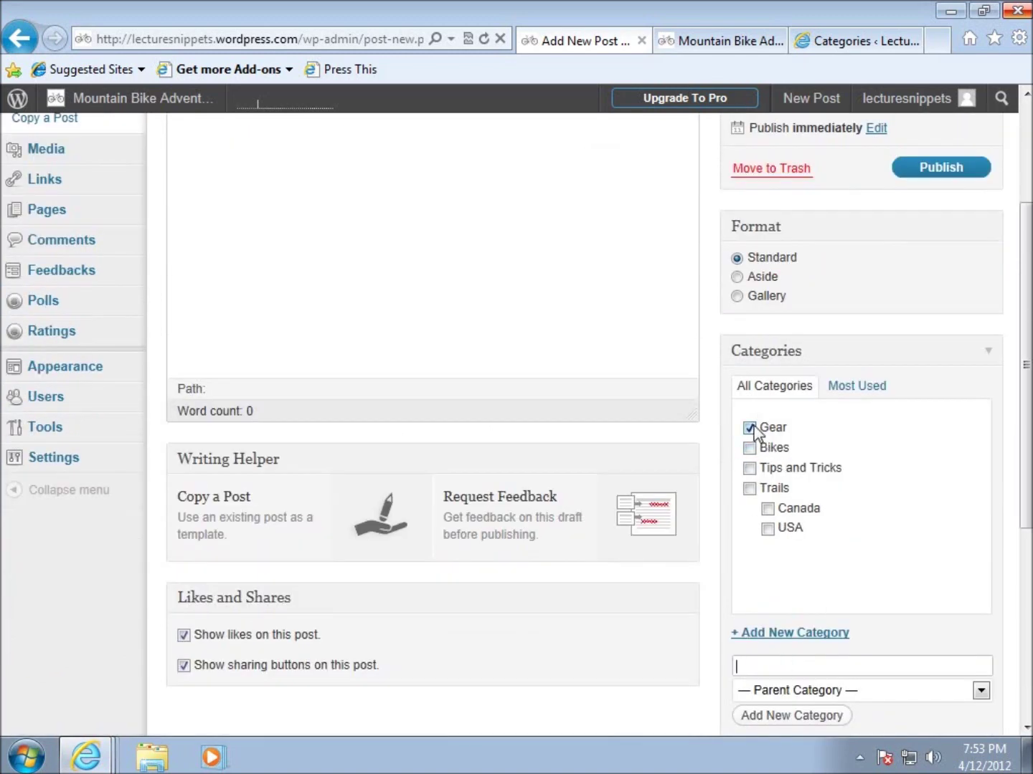
left_click(750, 430)
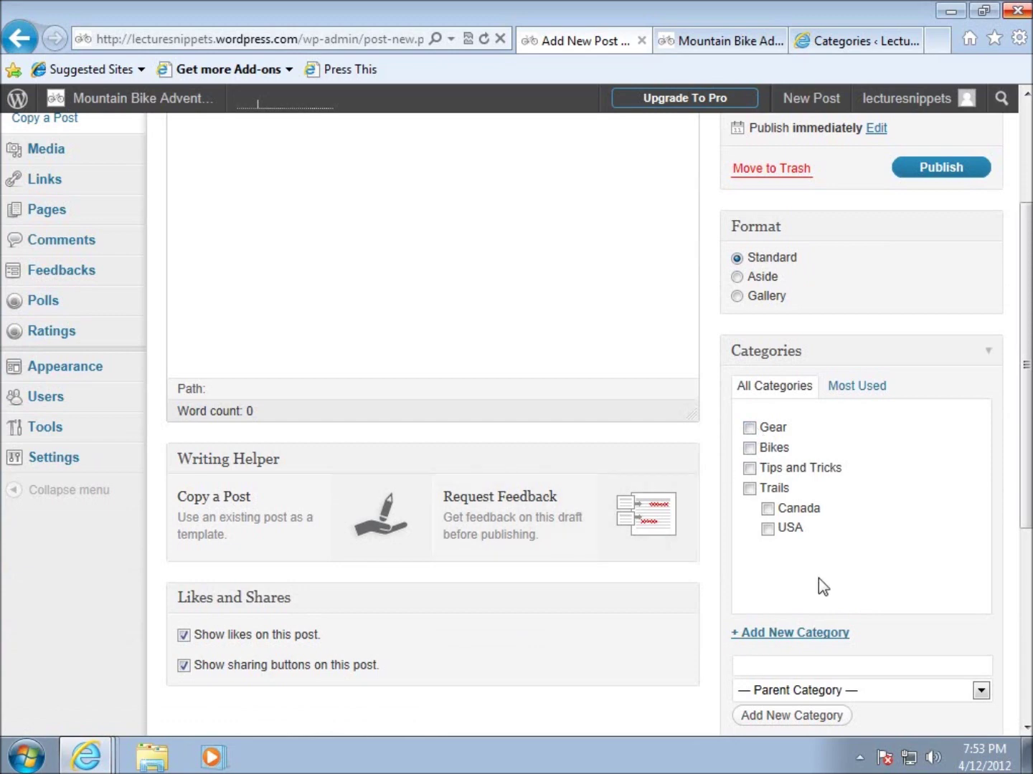
scroll(817, 578, "down", 2)
scroll(797, 579, "up", 6)
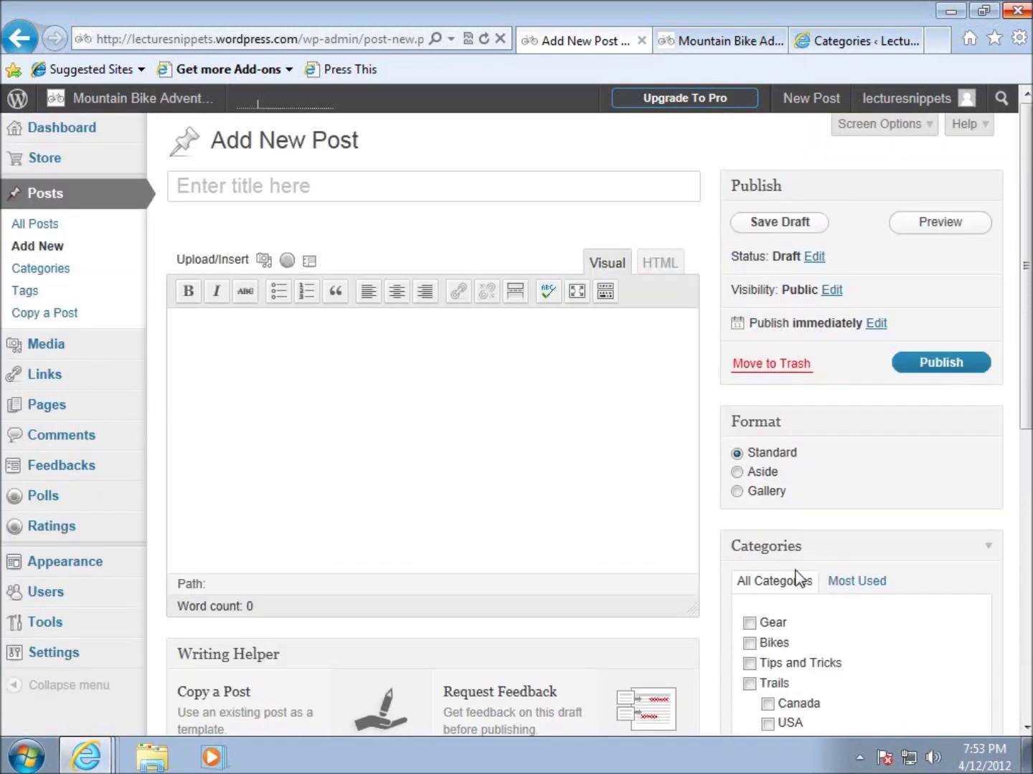
left_click(40, 269)
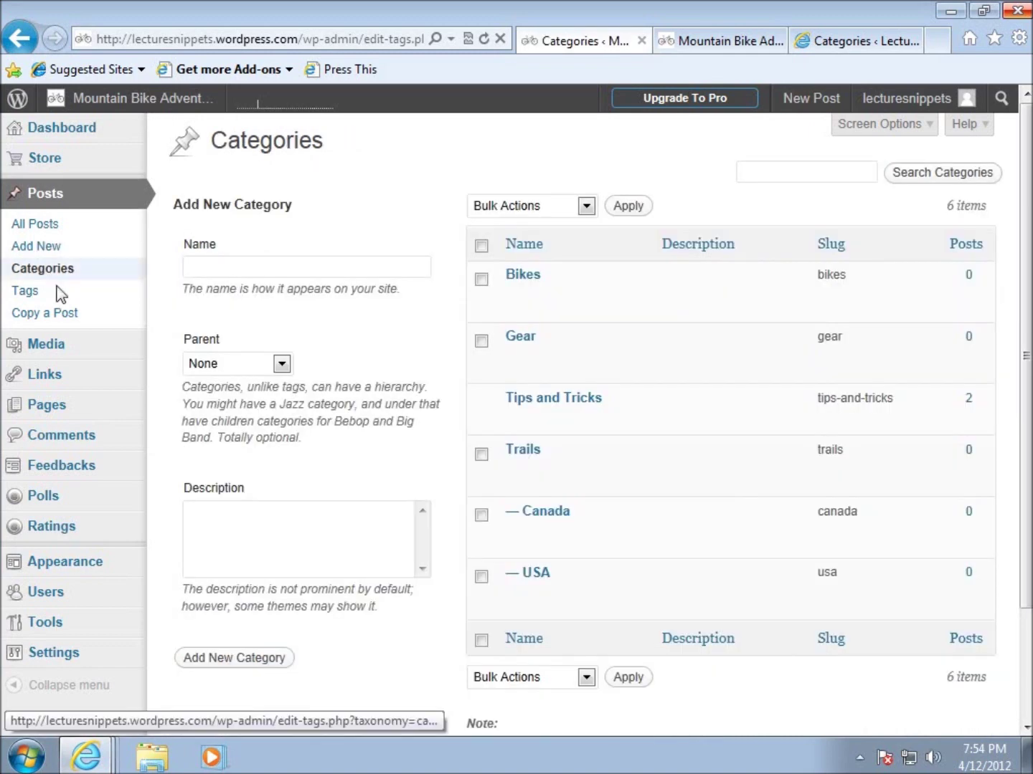